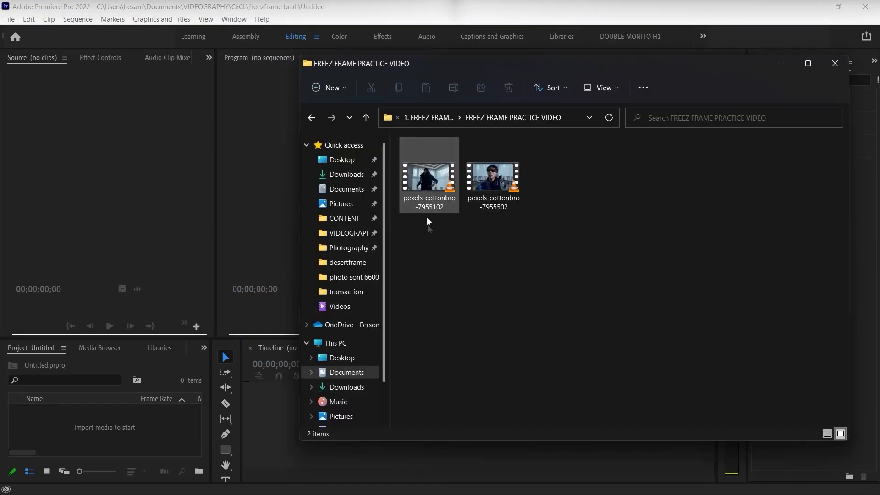
Step: Import the two pexels-cottonbro video clips into the project and create a sequence from them
{"action": "left_click", "coordinate": [518, 188], "text": "shift"}
{"action": "left_click_drag", "start_coordinate": [519, 188], "coordinate": [125, 428]}
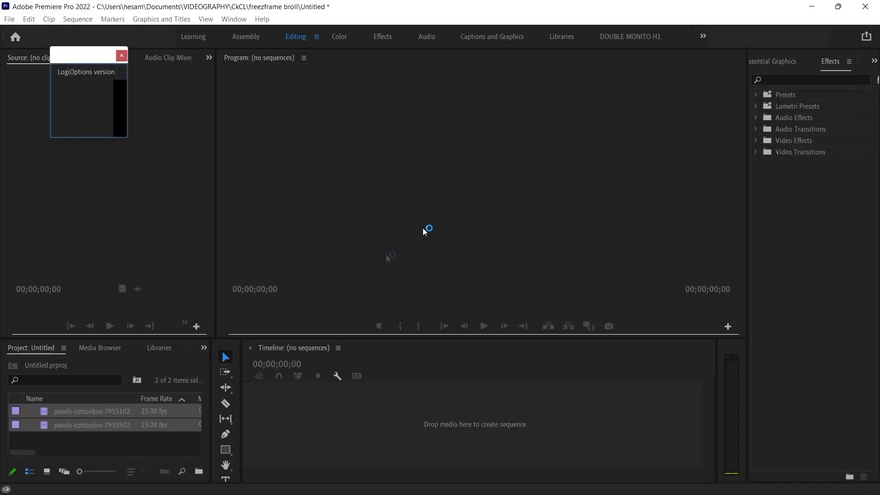
{"action": "left_click", "coordinate": [76, 442]}
{"action": "left_click_drag", "start_coordinate": [75, 442], "coordinate": [412, 422]}
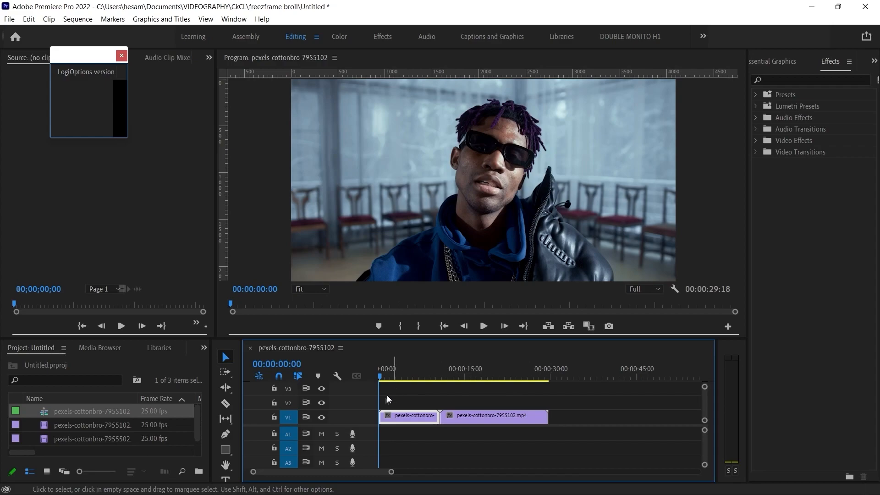
Step: Move the first clip, pexels-cottonbro-7955502, to directly after pexels-cottonbro-7955102 on V1
{"action": "key", "text": "space"}
{"action": "left_click_drag", "start_coordinate": [408, 416], "coordinate": [571, 413]}
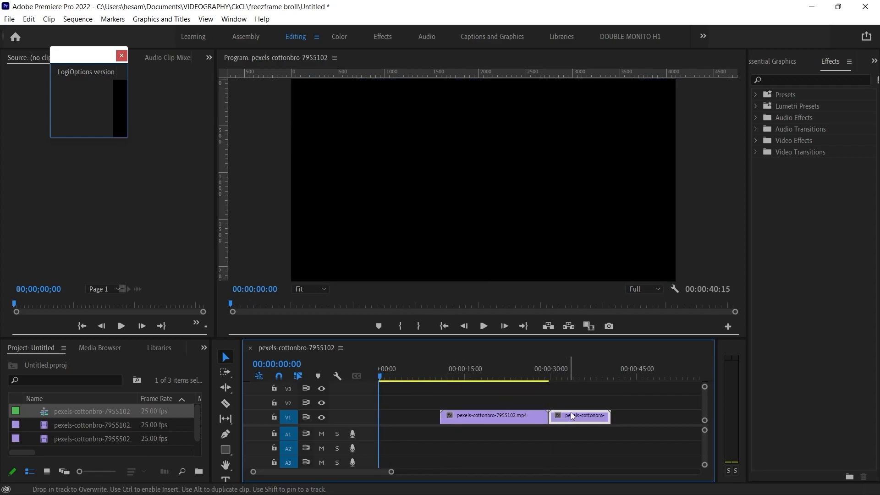
Step: Duplicate the second V1 clip onto V2 so that the copy overlaps the end of the first clip
{"action": "left_click_drag", "start_coordinate": [554, 371], "coordinate": [549, 376]}
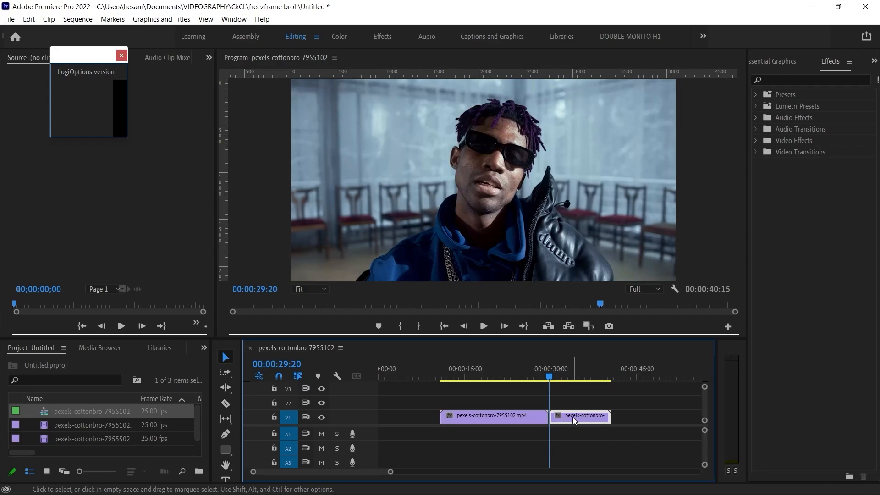
{"action": "left_click_drag", "start_coordinate": [573, 419], "coordinate": [549, 400]}
{"action": "key", "text": "equal"}
{"action": "key", "text": "equal"}
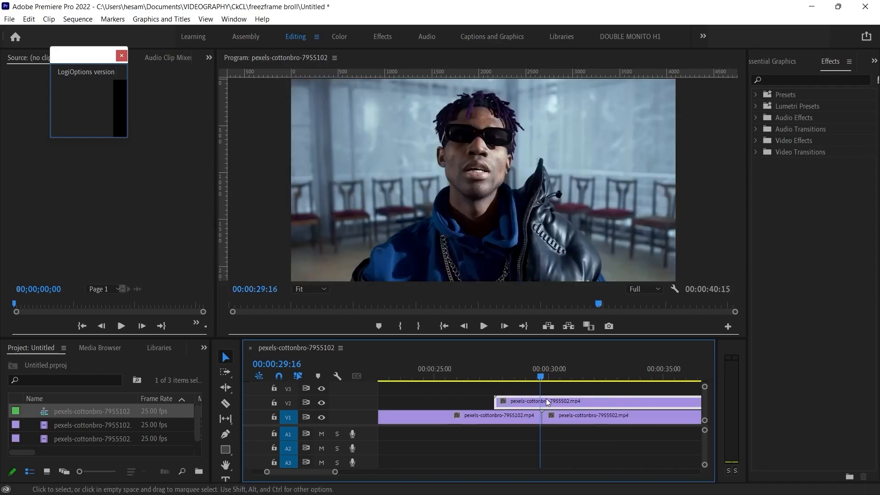
Step: Cut the V2 copy at the V1 clip boundary, 00:00:29:18, and delete the part after the cut
{"action": "left_click_drag", "start_coordinate": [541, 377], "coordinate": [544, 377]}
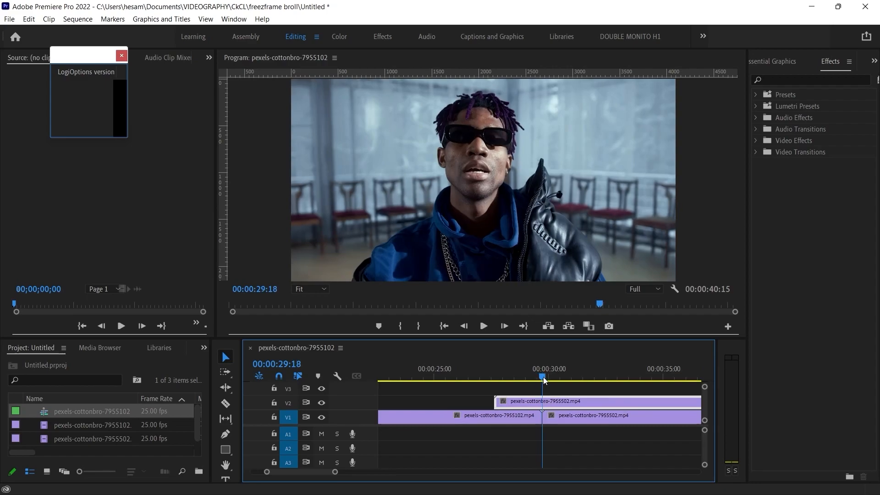
{"action": "key", "text": "c"}
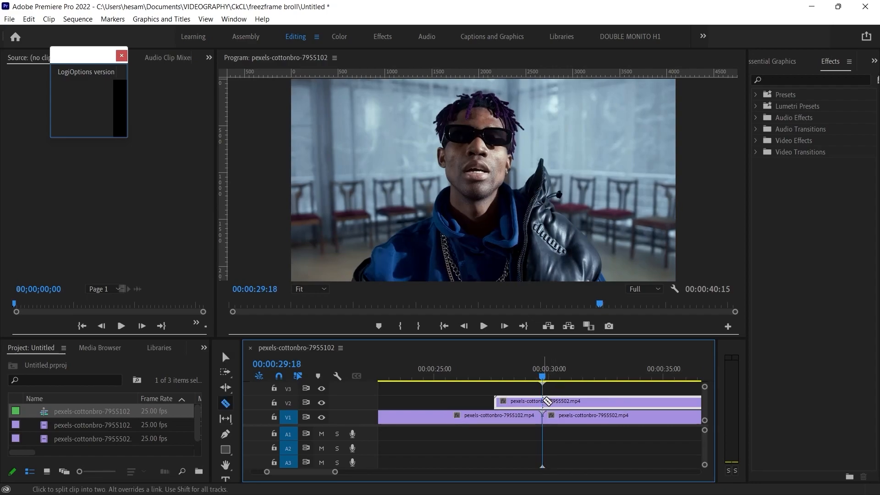
{"action": "left_click", "coordinate": [546, 401]}
{"action": "key", "text": "v"}
{"action": "left_click", "coordinate": [573, 401]}
{"action": "key", "text": "Delete"}
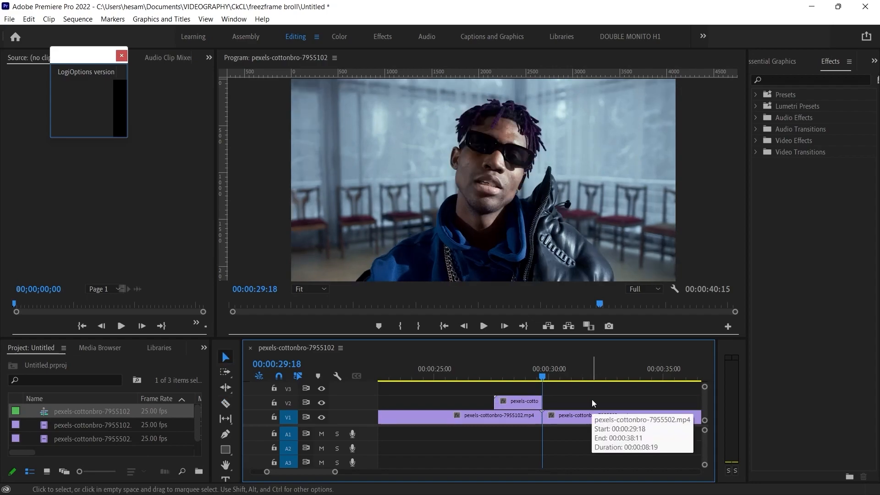
Step: Apply a frame hold to the remaining V2 clip with the playhead at its start, 00:00:27:16
{"action": "left_click", "coordinate": [518, 402]}
{"action": "left_click_drag", "start_coordinate": [543, 377], "coordinate": [495, 375]}
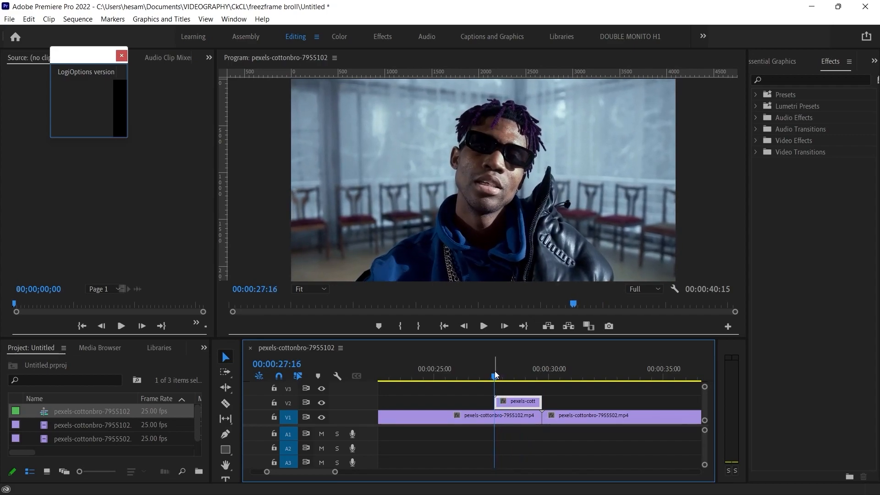
{"action": "right_click", "coordinate": [516, 402]}
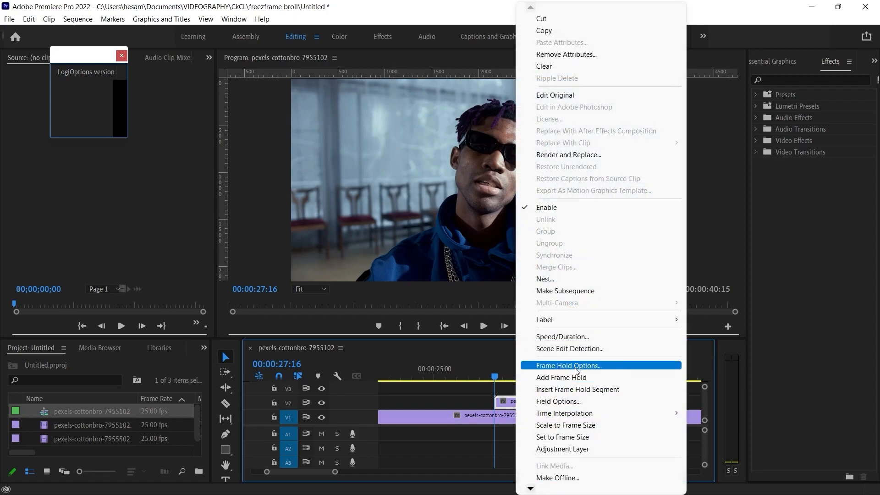
{"action": "left_click", "coordinate": [576, 367]}
{"action": "left_click", "coordinate": [516, 247]}
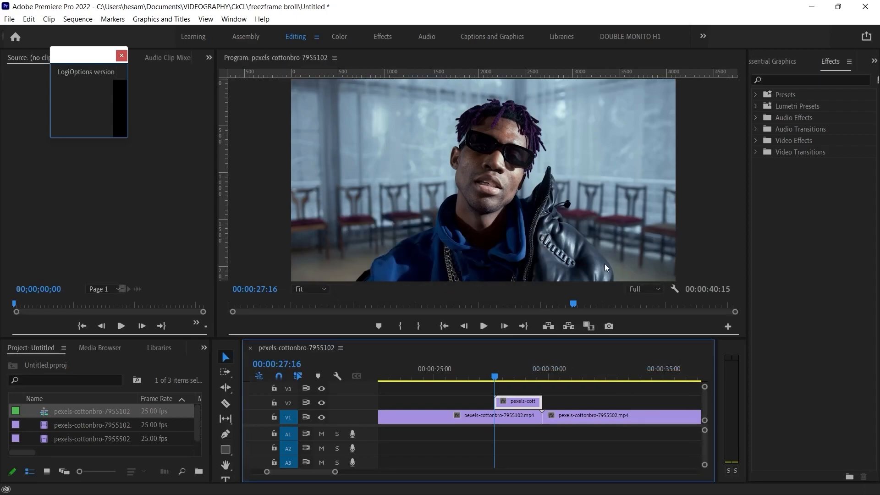
Step: Search the effects for crop and apply the Crop effect to the V2 clip
{"action": "mouse_move", "coordinate": [495, 377]}
{"action": "left_mouse_down"}
{"action": "mouse_move", "coordinate": [539, 372]}
{"action": "mouse_move", "coordinate": [495, 371]}
{"action": "left_mouse_up"}
{"action": "left_click", "coordinate": [807, 79]}
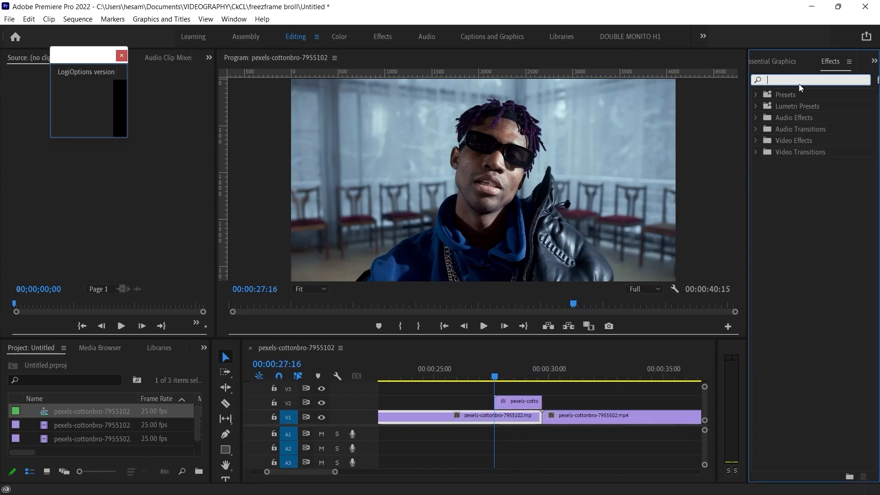
{"action": "type", "text": "crop"}
{"action": "left_click_drag", "start_coordinate": [810, 163], "coordinate": [515, 407]}
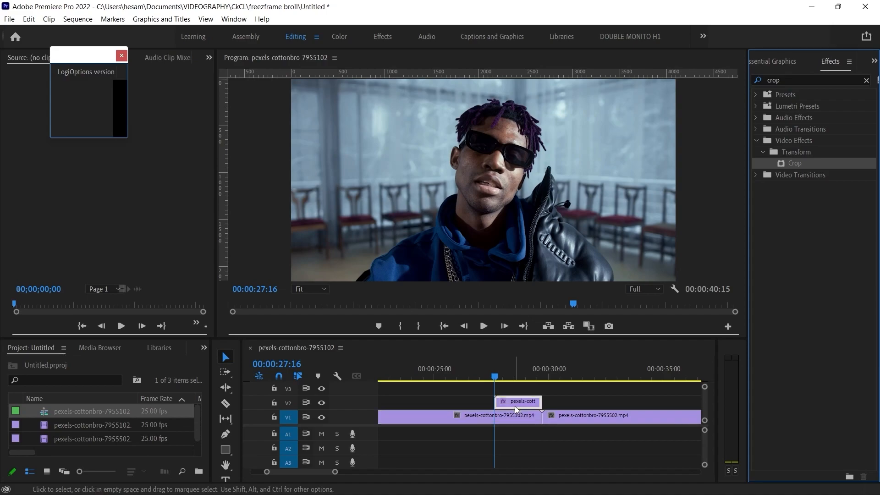
Step: Start a free-drawn mask on the V2 clip's Crop effect and trace the man's blue-hoodie shoulder from the frame's lower edge up to the hood
{"action": "left_click", "coordinate": [119, 56]}
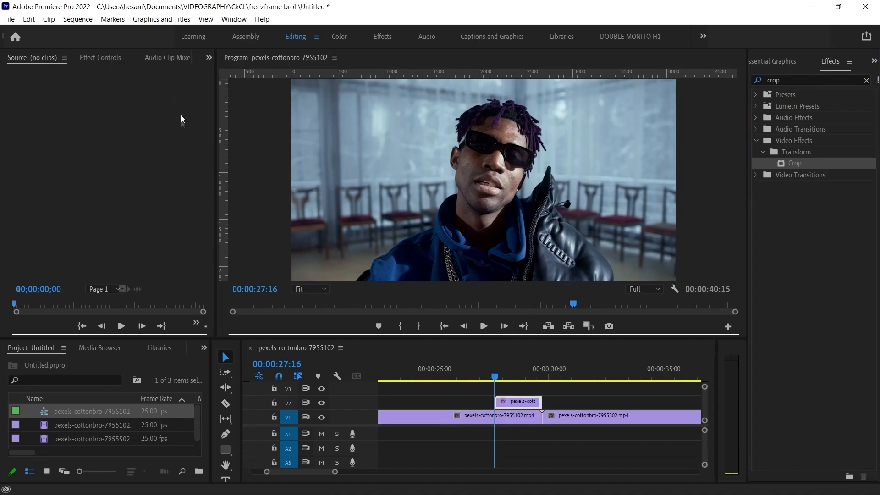
{"action": "left_click", "coordinate": [98, 58]}
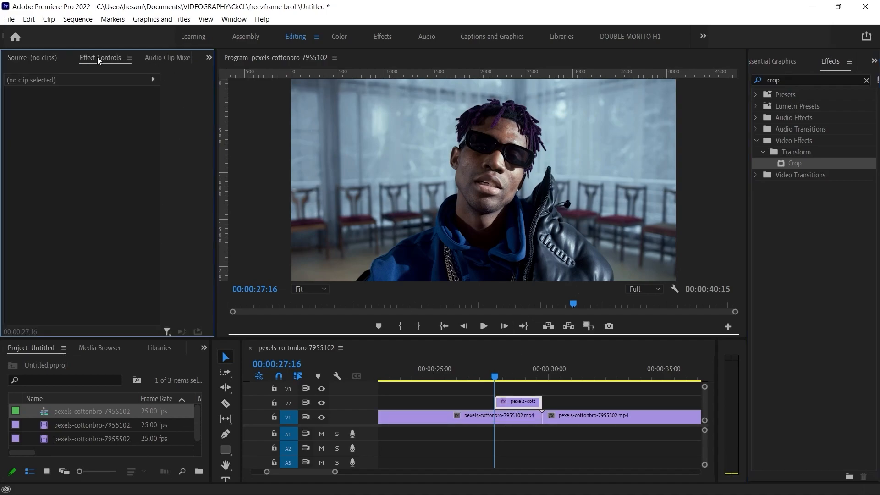
{"action": "left_click", "coordinate": [498, 405]}
{"action": "left_click", "coordinate": [63, 284]}
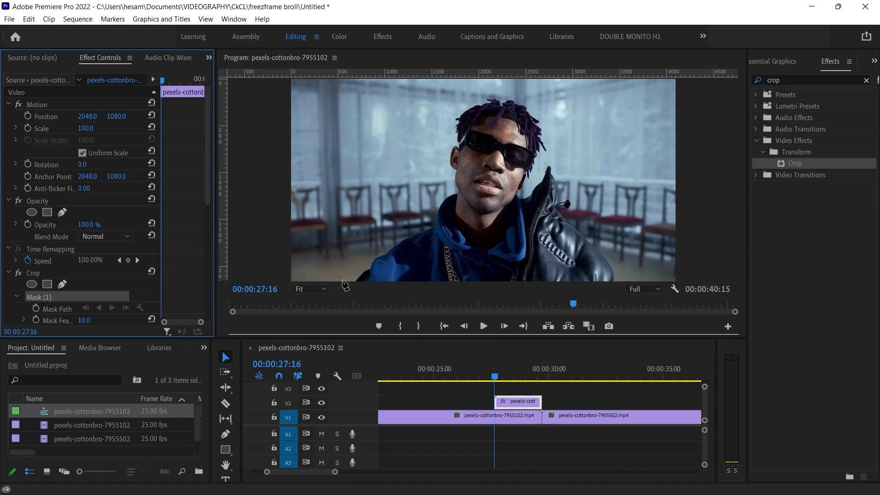
{"action": "key", "text": "grave"}
{"action": "left_click", "coordinate": [180, 326]}
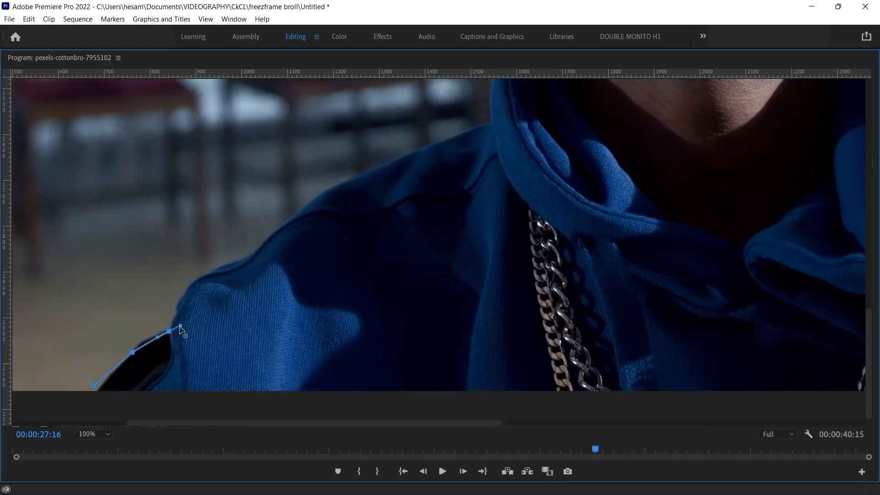
{"action": "left_click", "coordinate": [265, 236]}
{"action": "left_click", "coordinate": [324, 192]}
{"action": "left_click", "coordinate": [403, 158]}
{"action": "left_click", "coordinate": [479, 128]}
{"action": "left_click", "coordinate": [490, 103]}
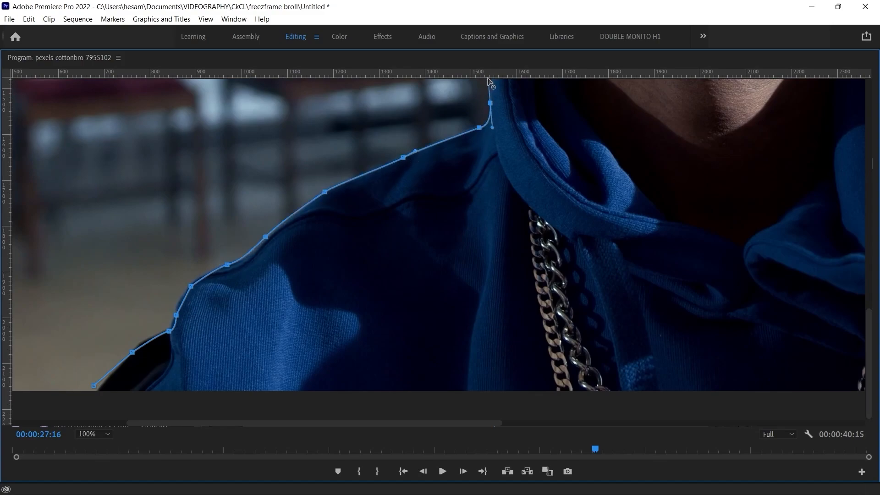
Step: Extend the Crop mask outline up along the hood, neck and ear to the side of the man's hair
{"action": "left_click_drag", "start_coordinate": [491, 91], "coordinate": [412, 275]}
{"action": "left_click", "coordinate": [426, 216]}
{"action": "left_click", "coordinate": [456, 174]}
{"action": "mouse_move", "coordinate": [496, 148]}
{"action": "left_mouse_down"}
{"action": "mouse_move", "coordinate": [535, 144]}
{"action": "mouse_move", "coordinate": [511, 146]}
{"action": "left_mouse_up"}
{"action": "key", "text": "ctrl+z"}
{"action": "left_click_drag", "start_coordinate": [518, 131], "coordinate": [442, 323]}
{"action": "left_click_drag", "start_coordinate": [436, 278], "coordinate": [443, 249]}
{"action": "key", "text": "ctrl+="}
{"action": "key", "text": "ctrl+="}
{"action": "key", "text": "ctrl+="}
{"action": "left_click", "coordinate": [463, 220]}
{"action": "left_click_drag", "start_coordinate": [385, 181], "coordinate": [346, 139]}
{"action": "left_click_drag", "start_coordinate": [354, 91], "coordinate": [318, 212]}
{"action": "left_click_drag", "start_coordinate": [295, 126], "coordinate": [304, 86]}
{"action": "left_click_drag", "start_coordinate": [287, 163], "coordinate": [246, 298]}
{"action": "left_click", "coordinate": [288, 92]}
{"action": "left_click_drag", "start_coordinate": [258, 148], "coordinate": [323, 139]}
{"action": "left_click", "coordinate": [369, 187]}
{"action": "left_click_drag", "start_coordinate": [356, 123], "coordinate": [355, 108]}
{"action": "left_click_drag", "start_coordinate": [326, 152], "coordinate": [293, 317]}
{"action": "left_click", "coordinate": [293, 218]}
{"action": "left_click", "coordinate": [293, 108]}
{"action": "key", "text": "ctrl+-"}
{"action": "key", "text": "ctrl+-"}
{"action": "key", "text": "ctrl+-"}
{"action": "left_click", "coordinate": [393, 202]}
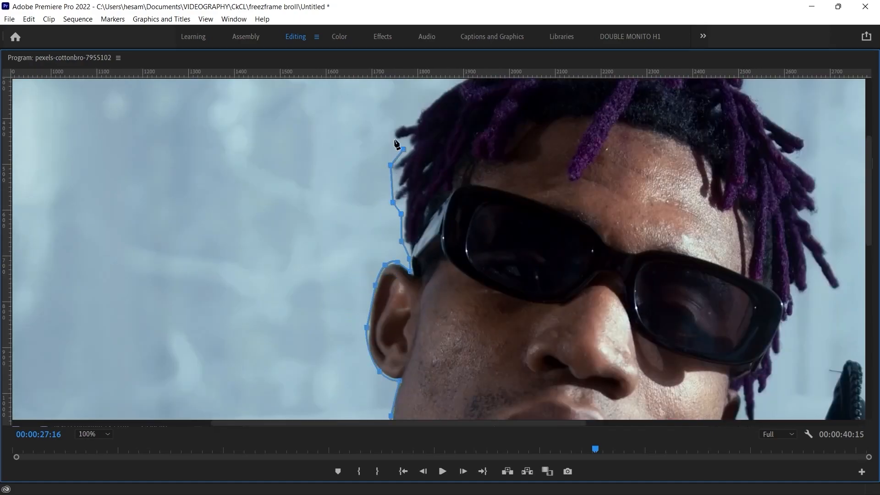
Step: Trace the Crop mask over the top of the man's hair and down the dreadlocks on the other side
{"action": "left_click_drag", "start_coordinate": [423, 111], "coordinate": [306, 283]}
{"action": "left_click", "coordinate": [330, 259]}
{"action": "left_click", "coordinate": [381, 233]}
{"action": "left_click", "coordinate": [443, 220]}
{"action": "left_click", "coordinate": [502, 237]}
{"action": "left_click", "coordinate": [564, 203]}
{"action": "left_click", "coordinate": [653, 289]}
{"action": "left_click", "coordinate": [695, 343]}
{"action": "left_click", "coordinate": [702, 367]}
{"action": "left_click", "coordinate": [700, 390]}
{"action": "left_click_drag", "start_coordinate": [698, 404], "coordinate": [458, 186]}
{"action": "key", "text": "ctrl+="}
{"action": "key", "text": "ctrl+="}
{"action": "left_click", "coordinate": [492, 316]}
{"action": "left_click_drag", "start_coordinate": [468, 331], "coordinate": [458, 311]}
{"action": "left_click_drag", "start_coordinate": [413, 353], "coordinate": [402, 330]}
{"action": "left_click", "coordinate": [399, 390]}
{"action": "left_click_drag", "start_coordinate": [398, 390], "coordinate": [377, 144]}
Step: Trace the Crop mask down the man's jaw and around the raised leather jacket collar, following the gap between them
{"action": "left_click", "coordinate": [321, 293]}
{"action": "left_click", "coordinate": [299, 362]}
{"action": "left_click", "coordinate": [265, 362]}
{"action": "left_click_drag", "start_coordinate": [279, 350], "coordinate": [285, 147]}
{"action": "left_click_drag", "start_coordinate": [263, 210], "coordinate": [258, 226]}
{"action": "left_click_drag", "start_coordinate": [231, 269], "coordinate": [214, 316]}
{"action": "left_click_drag", "start_coordinate": [250, 343], "coordinate": [274, 343]}
{"action": "left_click_drag", "start_coordinate": [329, 307], "coordinate": [350, 281]}
{"action": "left_click_drag", "start_coordinate": [404, 209], "coordinate": [419, 195]}
{"action": "left_click_drag", "start_coordinate": [460, 143], "coordinate": [466, 113]}
{"action": "left_click_drag", "start_coordinate": [440, 130], "coordinate": [372, 248]}
{"action": "left_click_drag", "start_coordinate": [498, 255], "coordinate": [509, 276]}
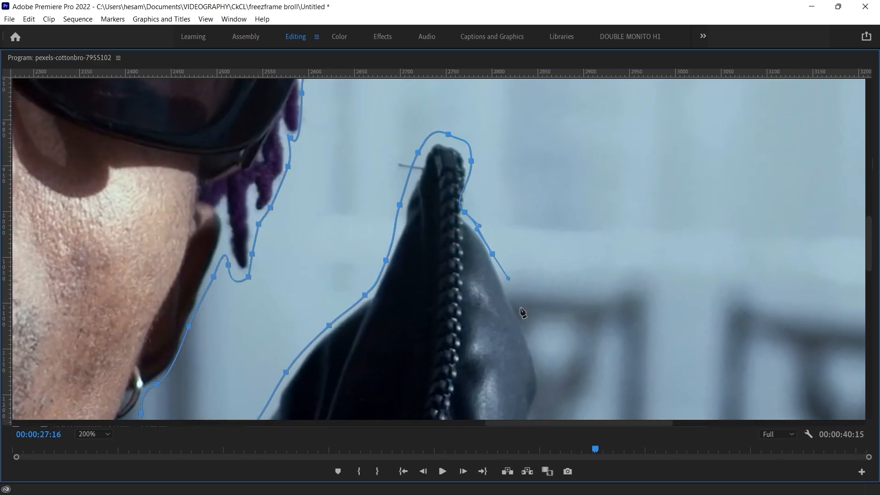
Step: Trace the Crop mask down the outer edge of the leather jacket to the lower edge of the frame
{"action": "left_click", "coordinate": [420, 293]}
{"action": "left_click_drag", "start_coordinate": [406, 367], "coordinate": [430, 229]}
{"action": "left_click", "coordinate": [433, 304]}
{"action": "left_click", "coordinate": [470, 345]}
{"action": "left_click_drag", "start_coordinate": [491, 389], "coordinate": [399, 199]}
{"action": "left_click", "coordinate": [514, 298]}
{"action": "left_click", "coordinate": [615, 400]}
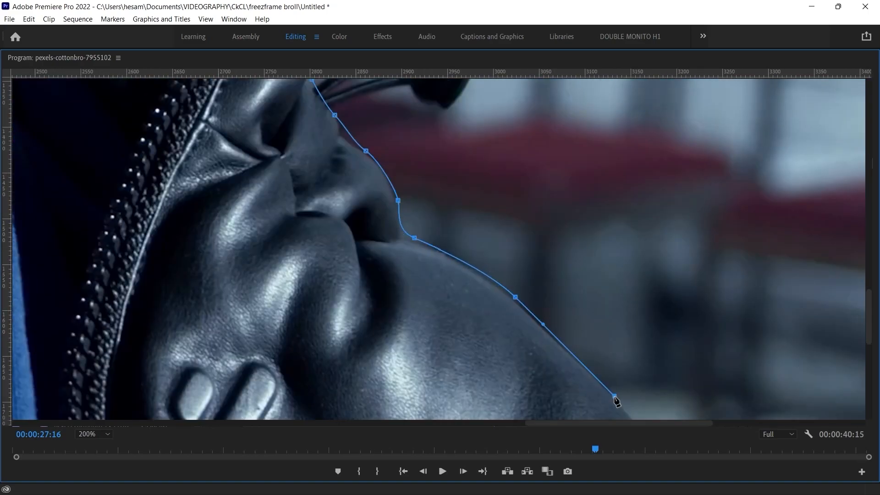
{"action": "left_click_drag", "start_coordinate": [616, 401], "coordinate": [421, 152]}
{"action": "left_click_drag", "start_coordinate": [547, 279], "coordinate": [564, 296]}
{"action": "left_click", "coordinate": [658, 404]}
{"action": "left_click_drag", "start_coordinate": [660, 406], "coordinate": [579, 220]}
{"action": "left_click", "coordinate": [619, 396]}
Step: Close the Crop mask along the frame's lower edge, refine its points at the blue-hoodie sleeve, and fit the whole frame in view
{"action": "left_click_drag", "start_coordinate": [147, 418], "coordinate": [825, 418]}
{"action": "left_click_drag", "start_coordinate": [438, 255], "coordinate": [848, 266]}
{"action": "left_click", "coordinate": [316, 411]}
{"action": "left_click", "coordinate": [315, 401]}
{"action": "left_click_drag", "start_coordinate": [454, 291], "coordinate": [448, 287]}
{"action": "left_click_drag", "start_coordinate": [381, 332], "coordinate": [391, 321]}
{"action": "left_click_drag", "start_coordinate": [498, 200], "coordinate": [490, 203]}
{"action": "left_click_drag", "start_coordinate": [469, 258], "coordinate": [464, 255]}
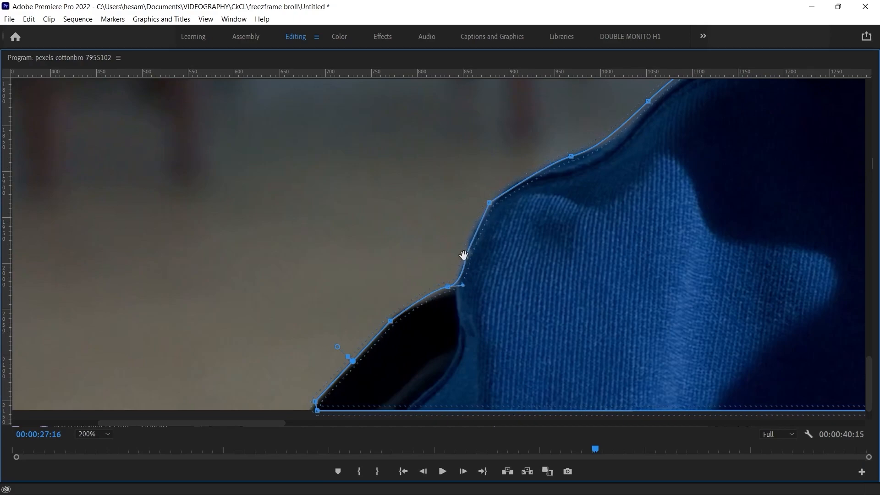
{"action": "key", "text": "grave"}
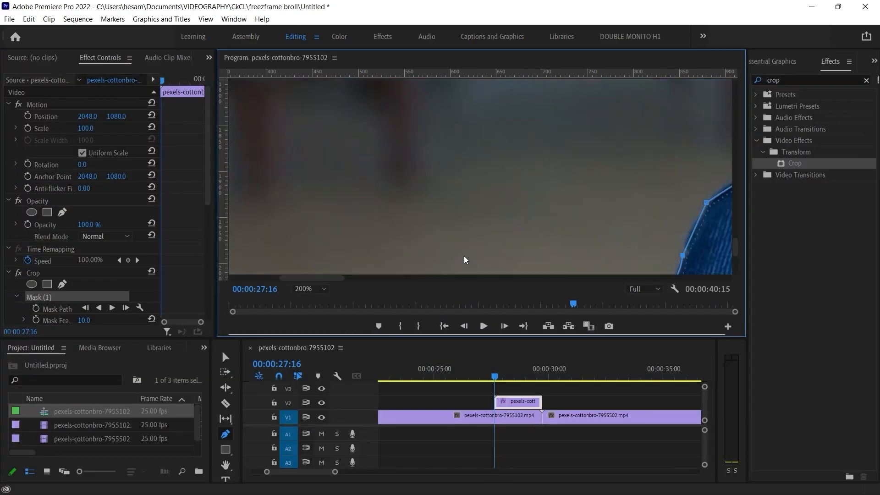
{"action": "left_click", "coordinate": [307, 289]}
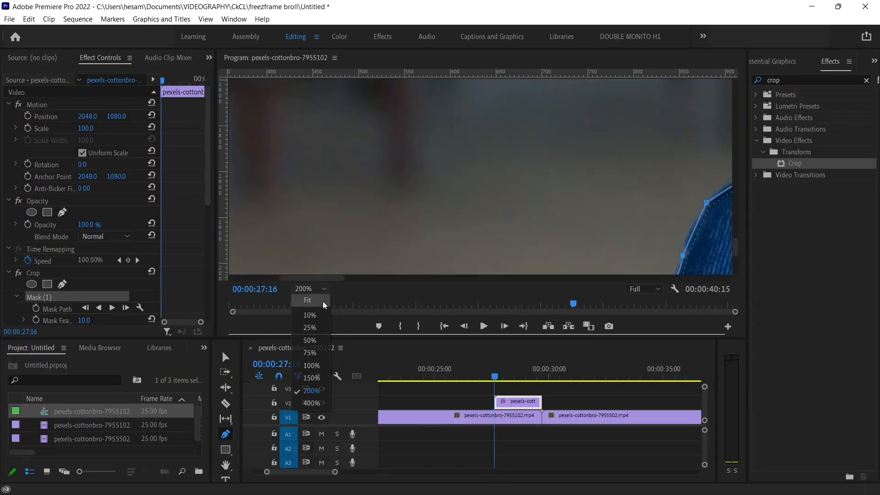
{"action": "left_click", "coordinate": [327, 300]}
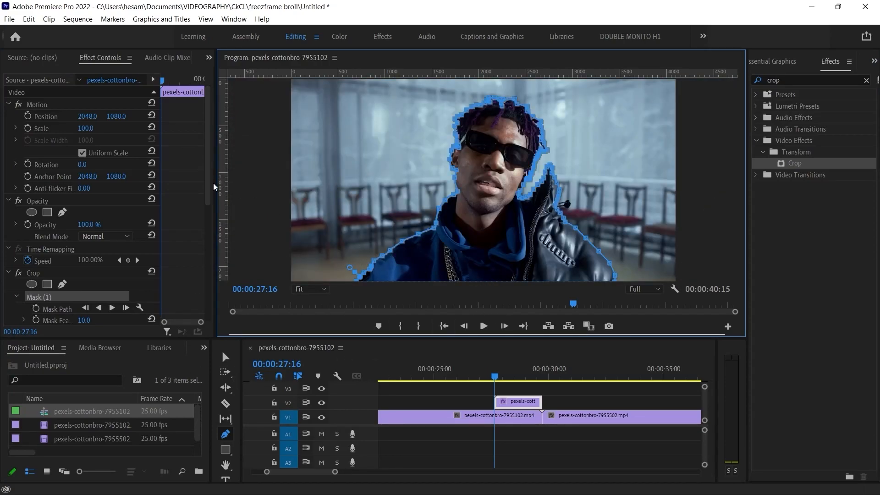
Step: Invert the Crop mask and set the Crop effect's Left value to 100%
{"action": "scroll", "coordinate": [211, 211], "scroll_direction": "down", "scroll_amount": 5}
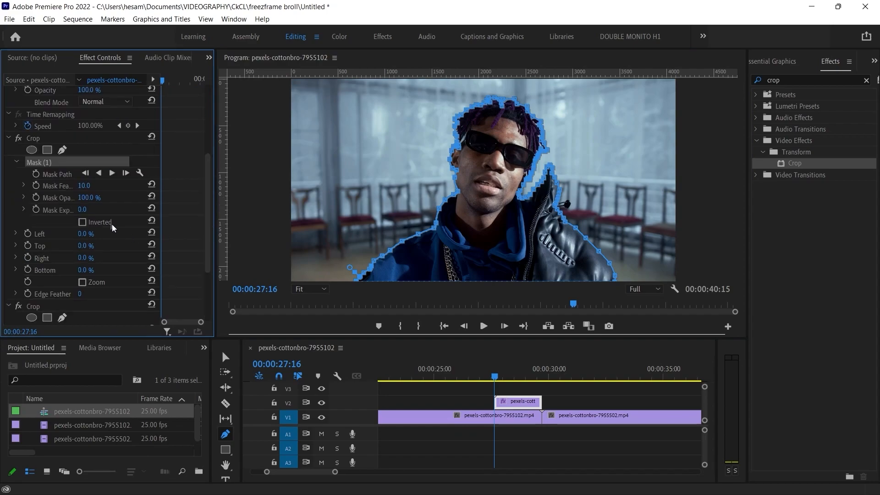
{"action": "left_click", "coordinate": [83, 222]}
{"action": "left_click", "coordinate": [94, 232]}
{"action": "type", "text": "100"}
{"action": "key", "text": "Return"}
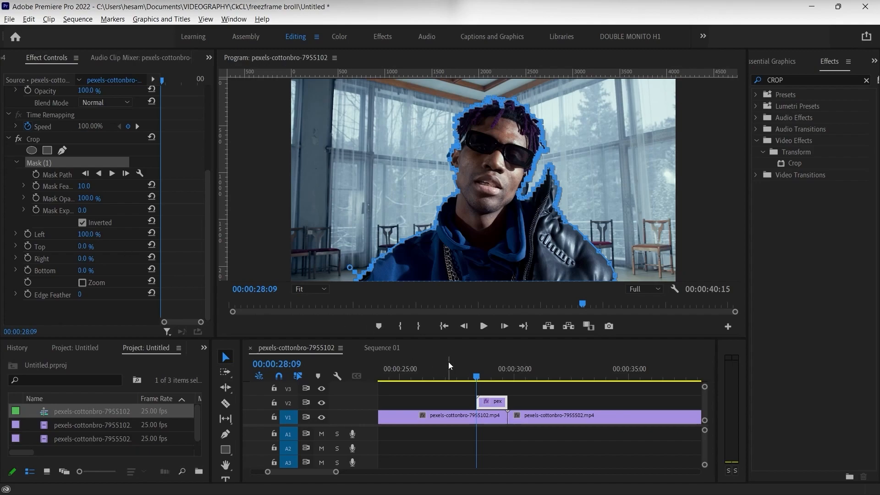
Step: Play the sequence from just before the V2 clip to check the freeze-frame cutout over the first clip
{"action": "left_click_drag", "start_coordinate": [475, 375], "coordinate": [467, 377]}
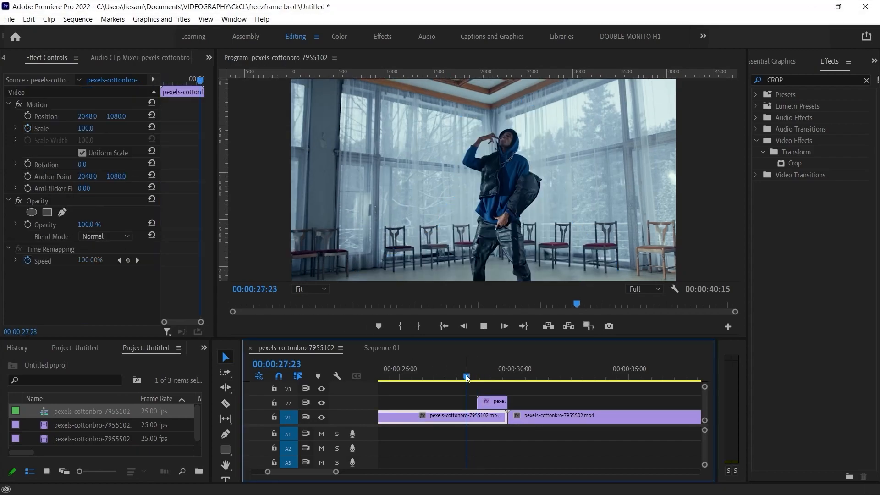
{"action": "key", "text": "space"}
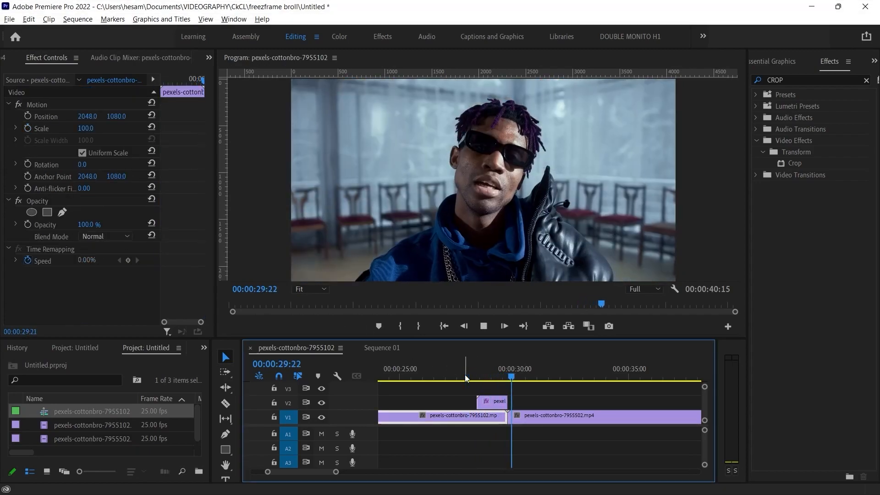
{"action": "key", "text": "space"}
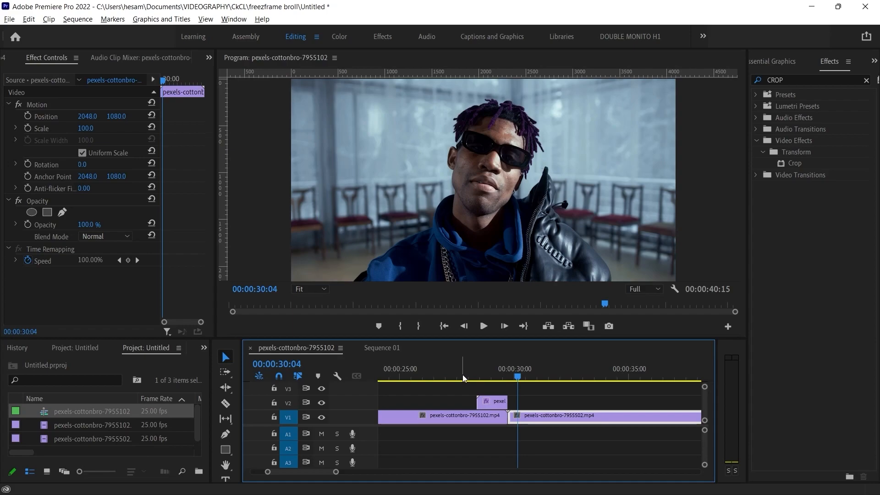
Step: Search the effects for TRANSFORM and apply the Transform effect from Distort to the V2 clip
{"action": "left_click", "coordinate": [867, 80]}
{"action": "left_click", "coordinate": [833, 79]}
{"action": "type", "text": "TRANS"}
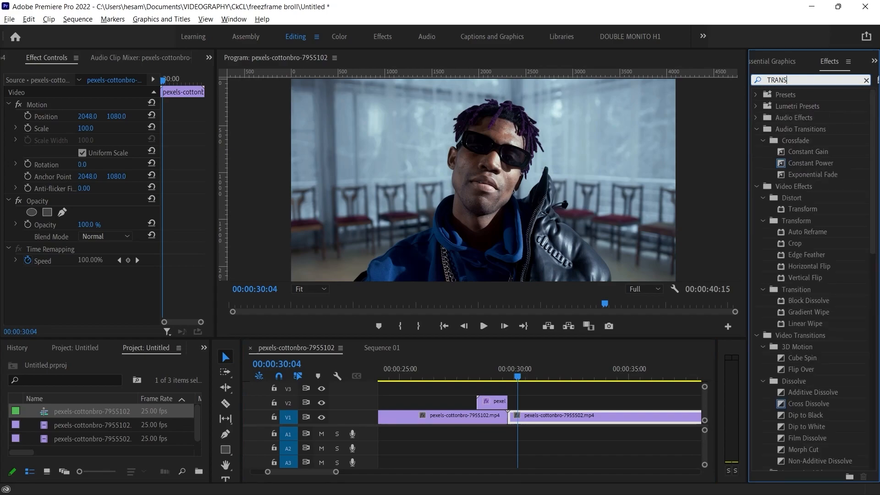
{"action": "type", "text": "FORM"}
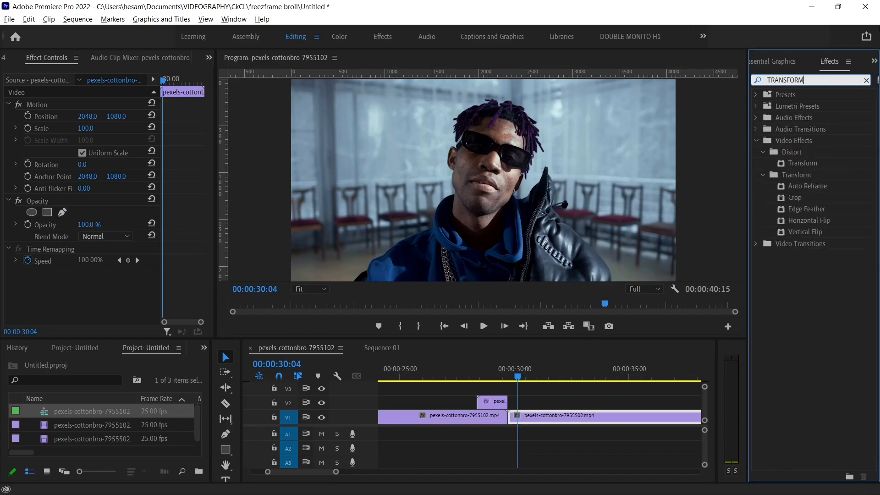
{"action": "left_click_drag", "start_coordinate": [800, 163], "coordinate": [483, 376]}
{"action": "left_click", "coordinate": [487, 398]}
{"action": "left_click", "coordinate": [488, 400]}
{"action": "left_click", "coordinate": [492, 402]}
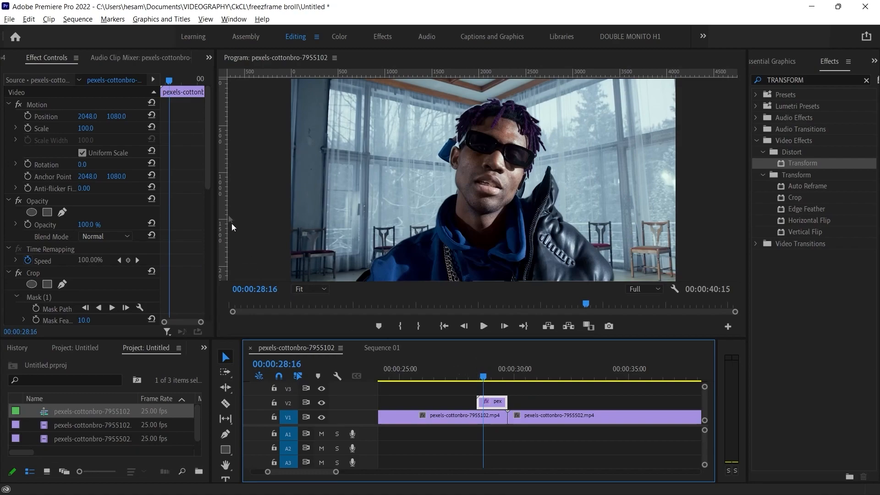
Step: Keyframe the V2 clip's Transform Position at 2048, 3106 on its first frame and reset it to 2048, 1080 at 00:00:28:23
{"action": "left_click_drag", "start_coordinate": [208, 163], "coordinate": [213, 296]}
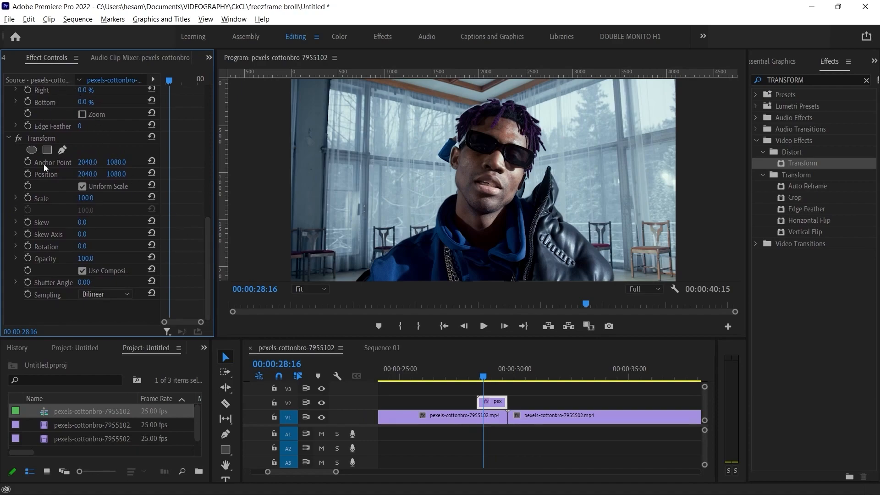
{"action": "left_click", "coordinate": [37, 140]}
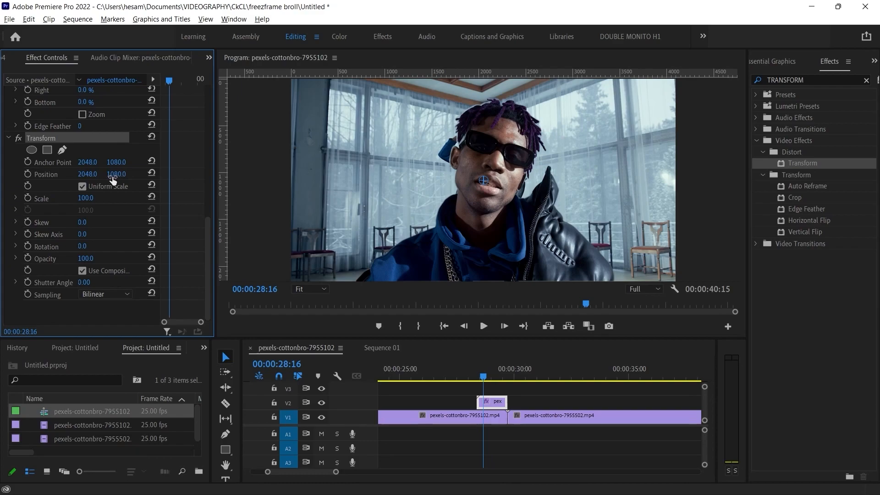
{"action": "left_click_drag", "start_coordinate": [171, 81], "coordinate": [158, 83]}
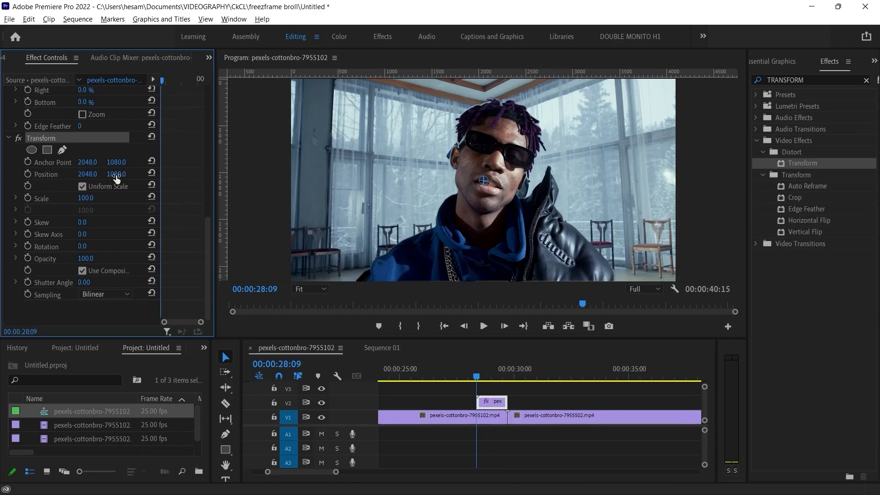
{"action": "left_click_drag", "start_coordinate": [116, 174], "coordinate": [208, 174]}
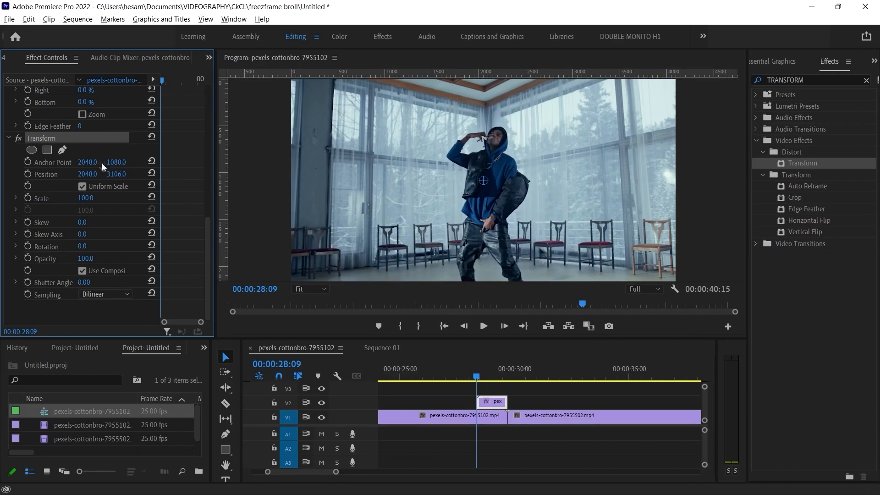
{"action": "left_click", "coordinate": [30, 174]}
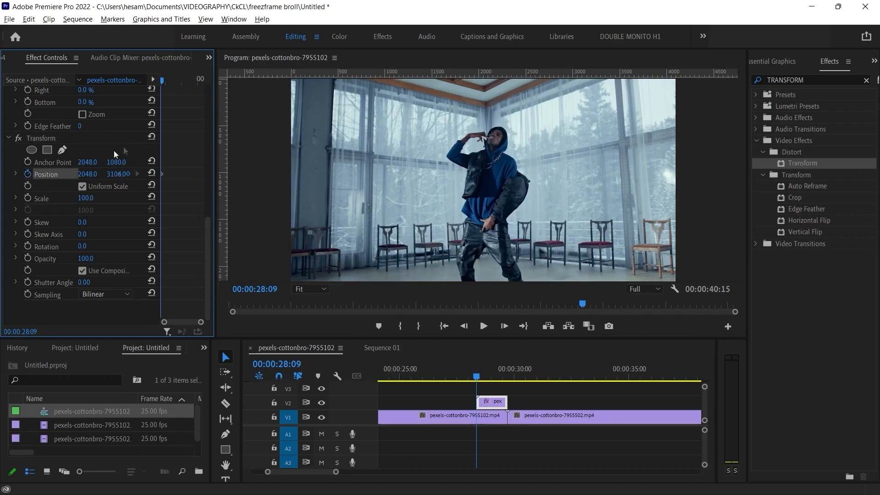
{"action": "left_click_drag", "start_coordinate": [163, 83], "coordinate": [181, 80]}
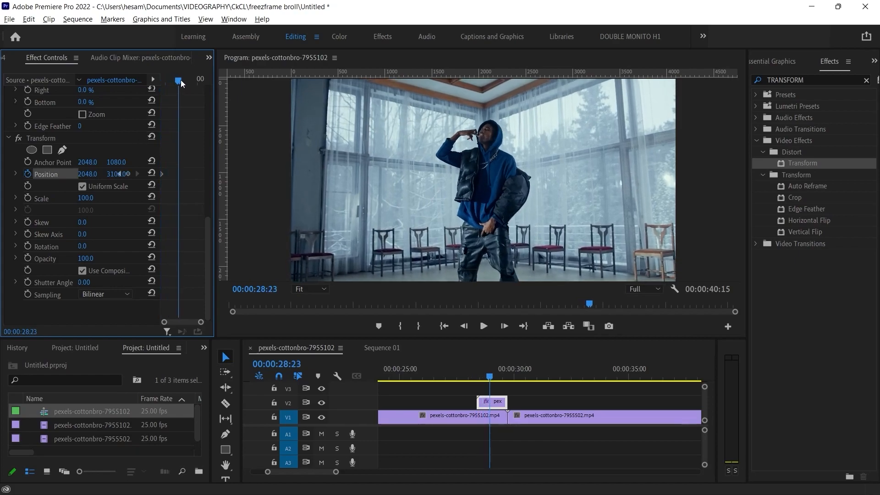
{"action": "left_click", "coordinate": [151, 174]}
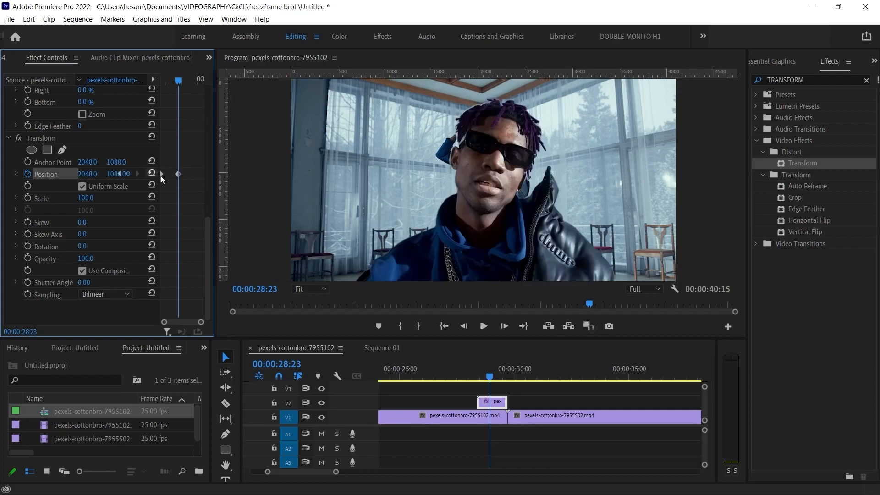
Step: Play the sequence from just before the V2 clip to check the cutout's upward slide-in
{"action": "left_click_drag", "start_coordinate": [491, 378], "coordinate": [468, 376]}
{"action": "key", "text": "space"}
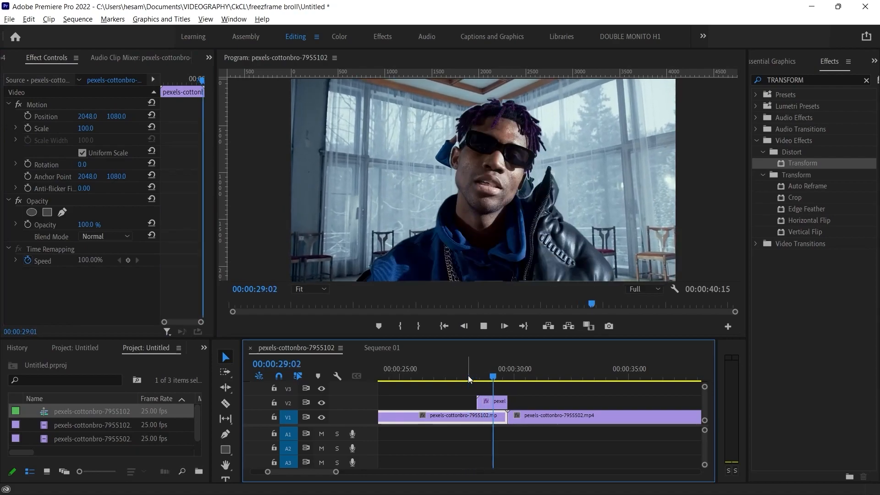
{"action": "key", "text": "space"}
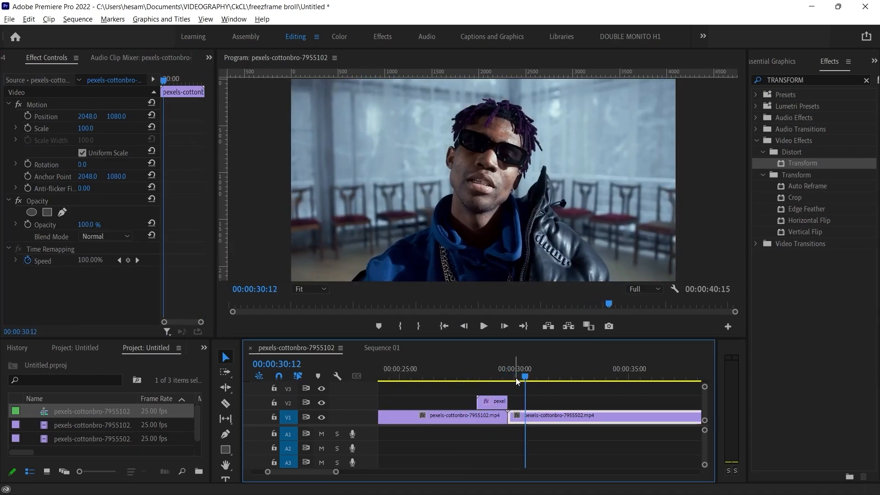
Step: Set the Shutter Angle of the V2 clip's Transform effect to 150, previewing the blur at 00:00:28:16
{"action": "left_click", "coordinate": [480, 376]}
{"action": "left_click_drag", "start_coordinate": [480, 375], "coordinate": [477, 377]}
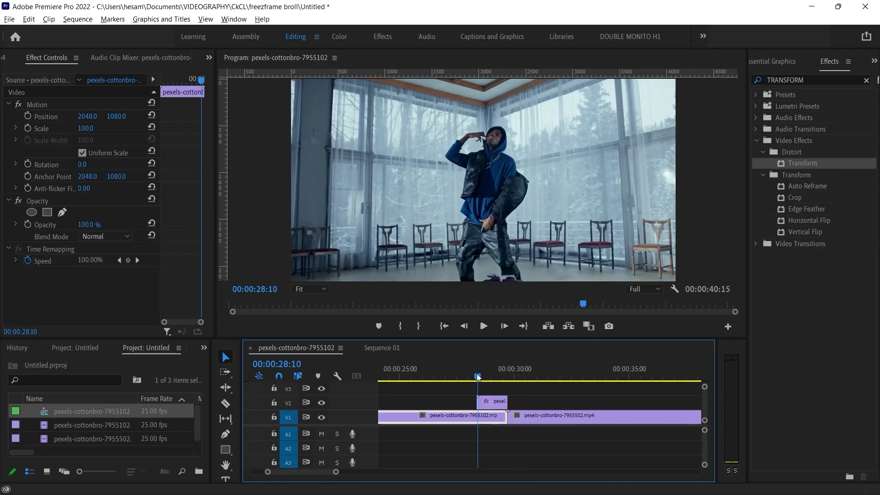
{"action": "left_click", "coordinate": [491, 402]}
{"action": "left_click_drag", "start_coordinate": [205, 175], "coordinate": [209, 322]}
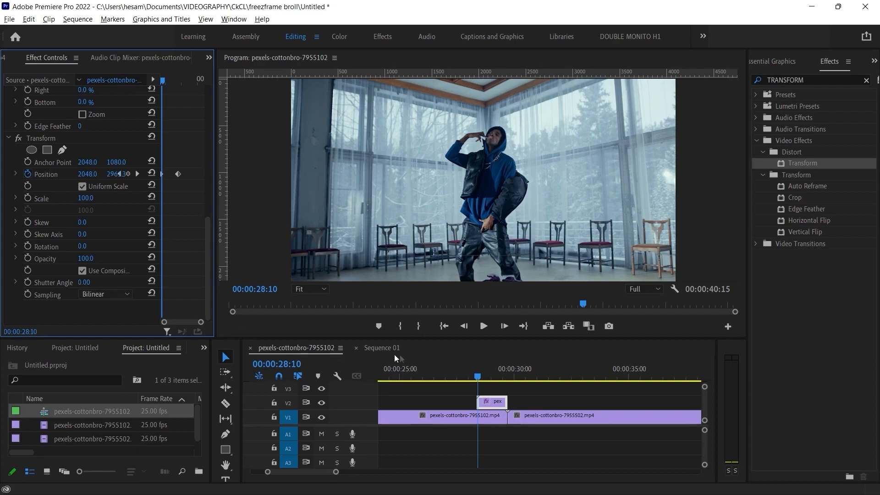
{"action": "left_click_drag", "start_coordinate": [478, 379], "coordinate": [483, 378]}
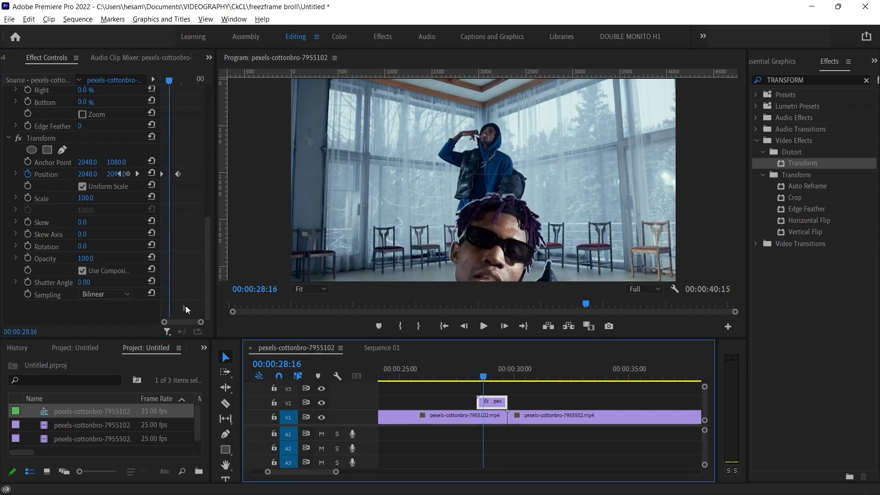
{"action": "left_click_drag", "start_coordinate": [84, 282], "coordinate": [151, 282]}
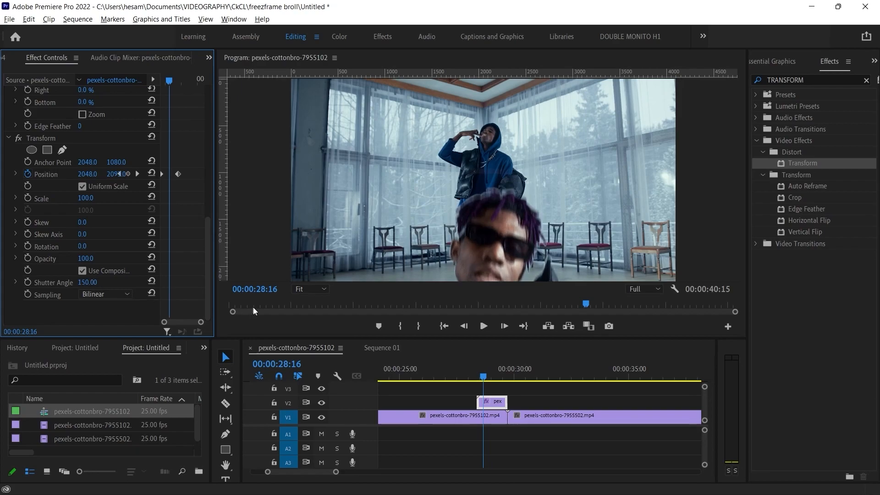
Step: Play the sequence from 00:00:28:00 to check the motion blur on the sliding cutout
{"action": "left_click", "coordinate": [467, 370]}
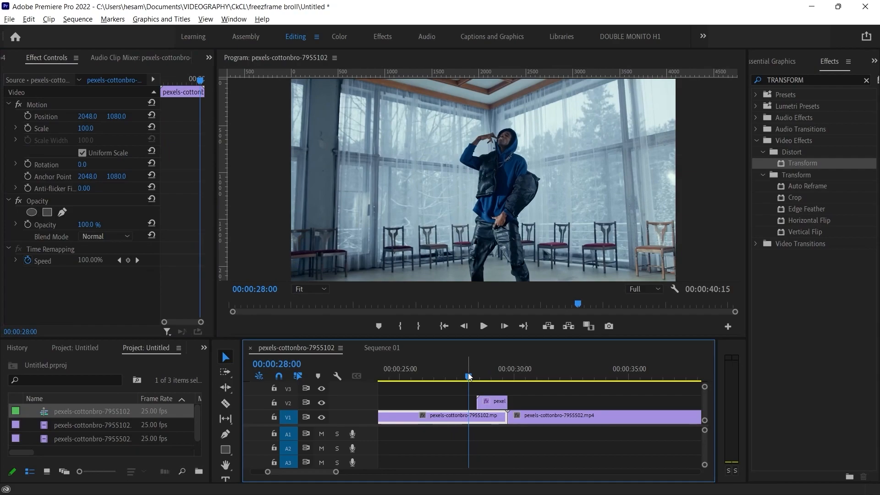
{"action": "key", "text": "space"}
{"action": "key", "text": "space"}
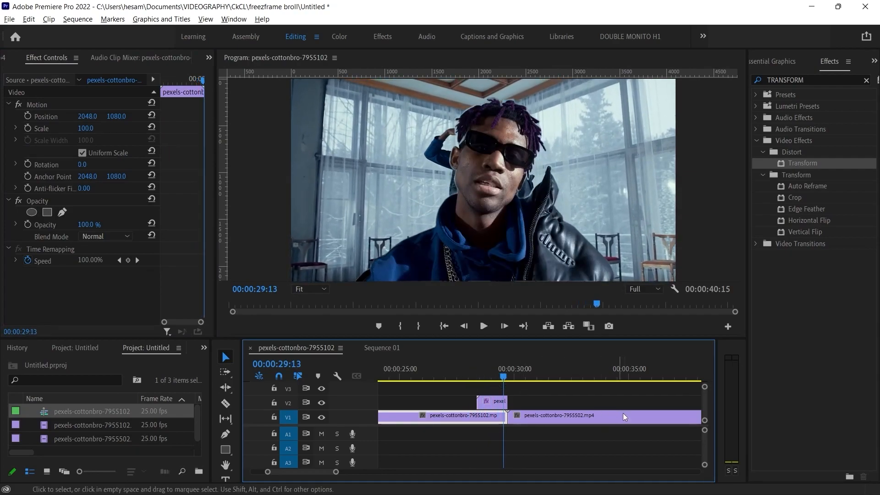
Step: Set the Shutter Angle of the V2 clip's Transform effect to 221
{"action": "left_click", "coordinate": [490, 401]}
{"action": "left_click", "coordinate": [205, 202]}
{"action": "left_click_drag", "start_coordinate": [208, 186], "coordinate": [214, 322]}
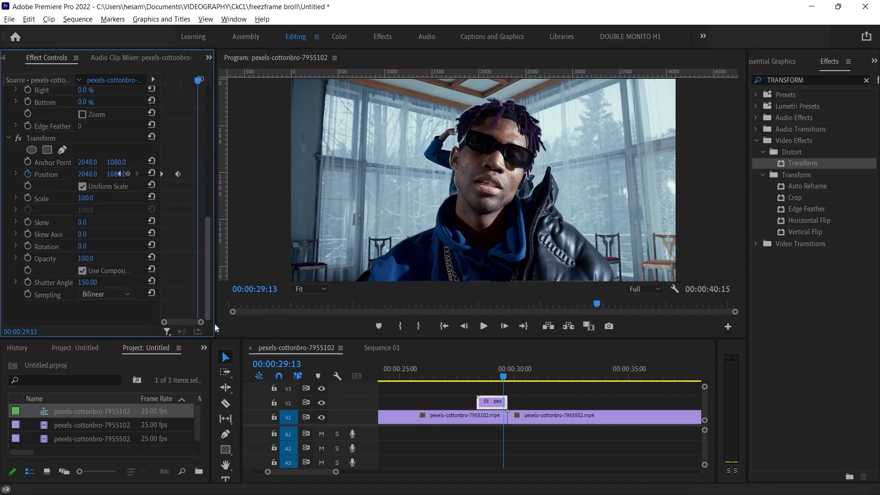
{"action": "left_click_drag", "start_coordinate": [87, 283], "coordinate": [438, 383]}
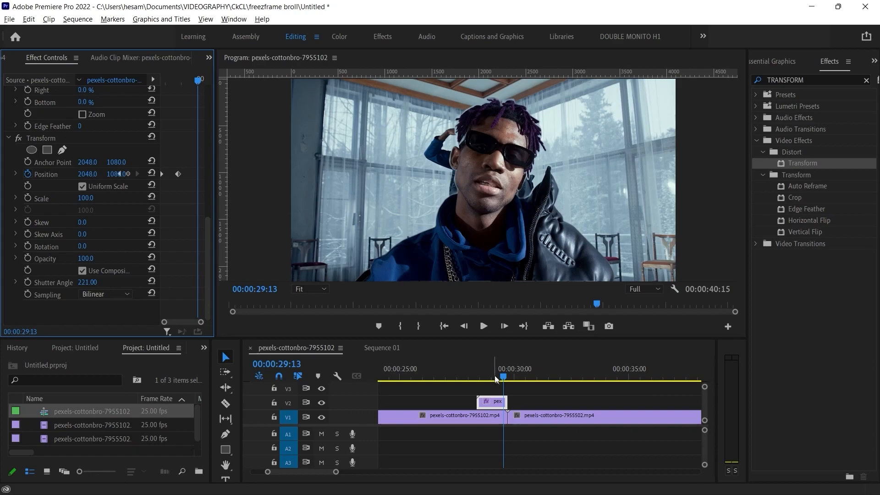
Step: Play the slide-in again from about one second before the V2 clip to check the stronger motion blur
{"action": "left_click_drag", "start_coordinate": [495, 377], "coordinate": [461, 377]}
{"action": "key", "text": "space"}
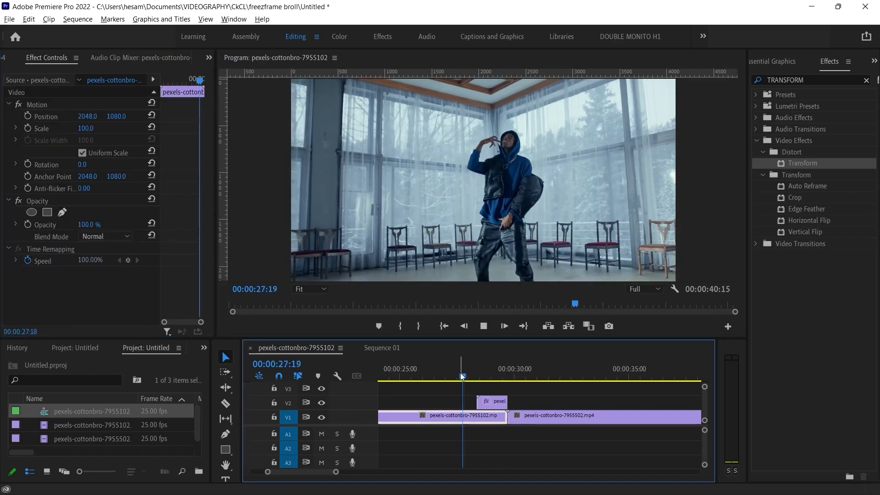
{"action": "key", "text": "space"}
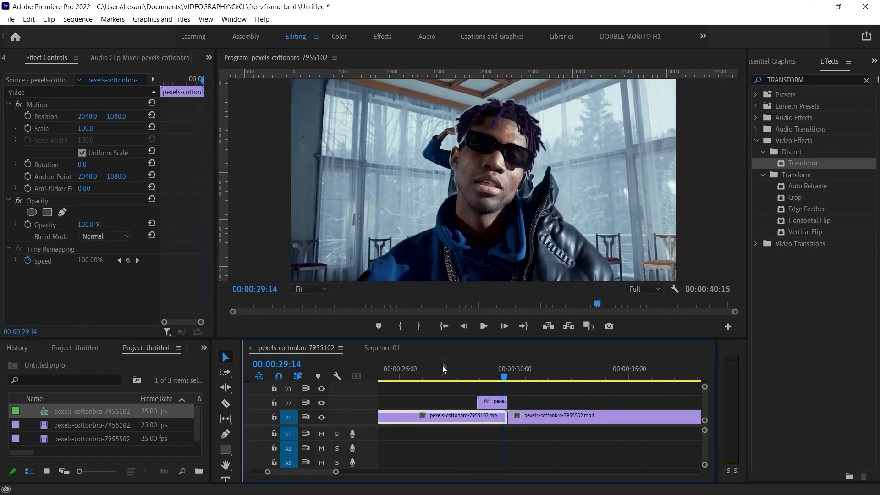
Step: Cut off the V2 clip's part after 00:00:29:01 and shift the remaining piece to end at the cut between the V1 clips
{"action": "scroll", "coordinate": [500, 389], "scroll_direction": "up", "scroll_amount": 3}
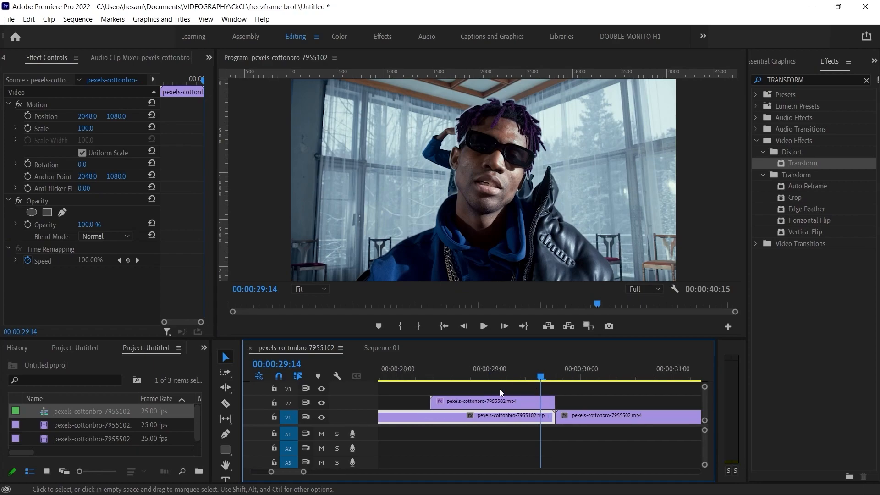
{"action": "left_click_drag", "start_coordinate": [541, 377], "coordinate": [492, 373]}
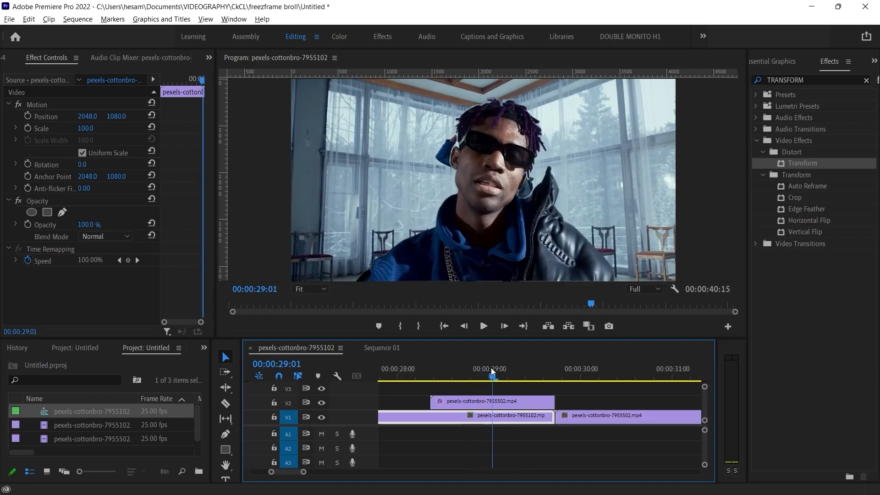
{"action": "key", "text": "c"}
{"action": "left_click", "coordinate": [492, 402]}
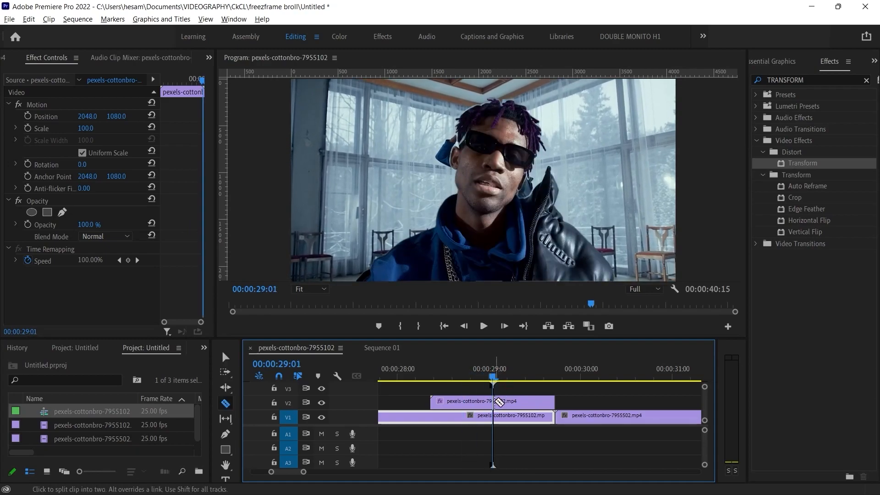
{"action": "key", "text": "v"}
{"action": "left_click", "coordinate": [522, 405]}
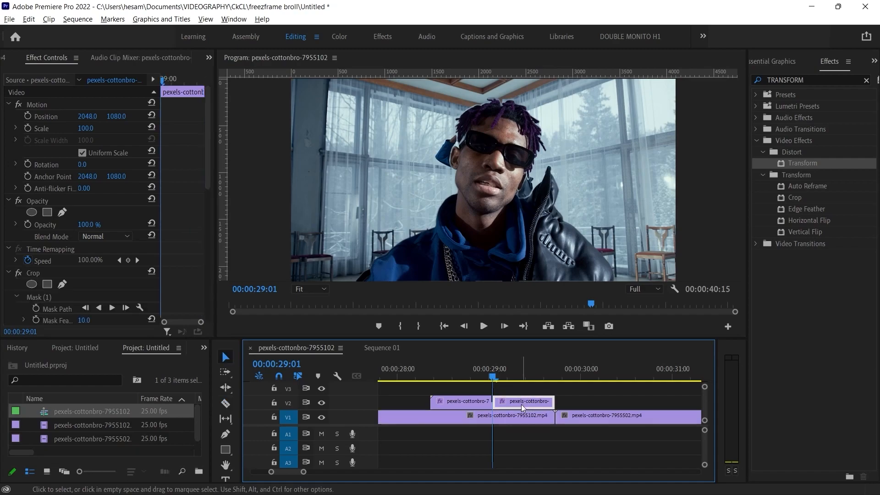
{"action": "key", "text": "Delete"}
{"action": "left_click_drag", "start_coordinate": [468, 400], "coordinate": [531, 403]}
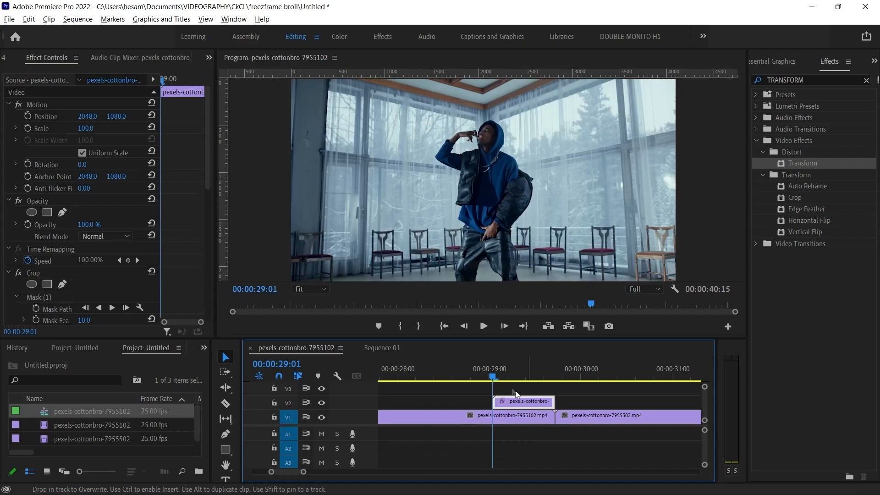
Step: Play the sequence from 00:00:28:16 across the cut to review the shortened transition
{"action": "key", "text": "space"}
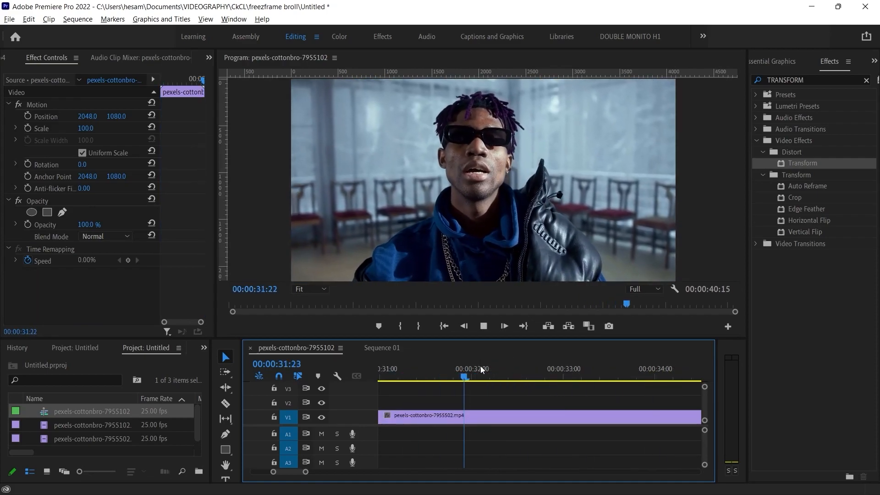
{"action": "key", "text": "space"}
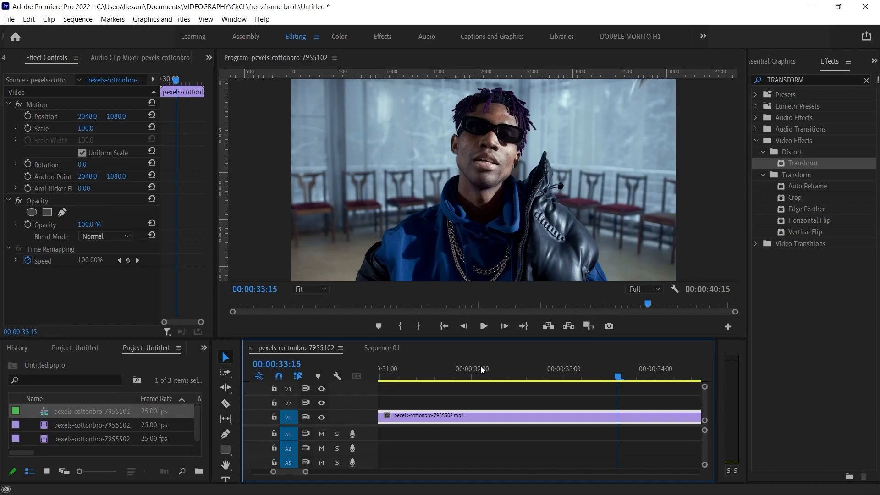
{"action": "scroll", "coordinate": [481, 369], "scroll_direction": "up", "scroll_amount": 5}
{"action": "left_click", "coordinate": [405, 376]}
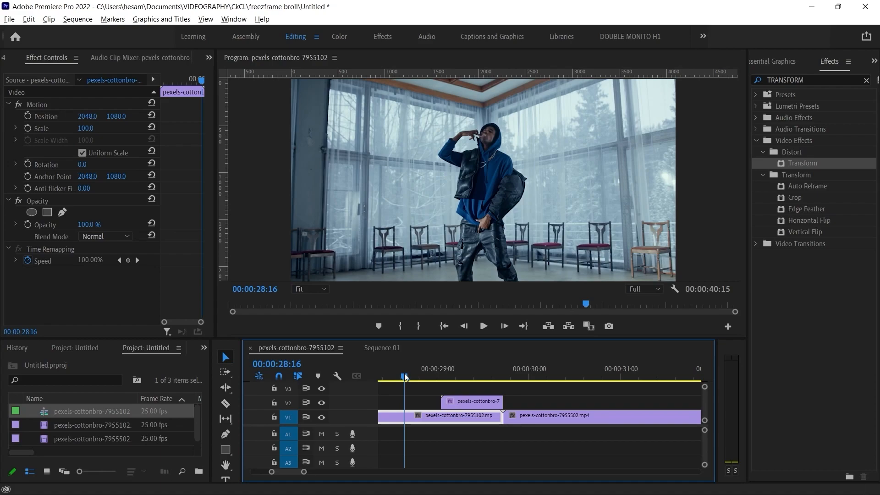
{"action": "key", "text": "space"}
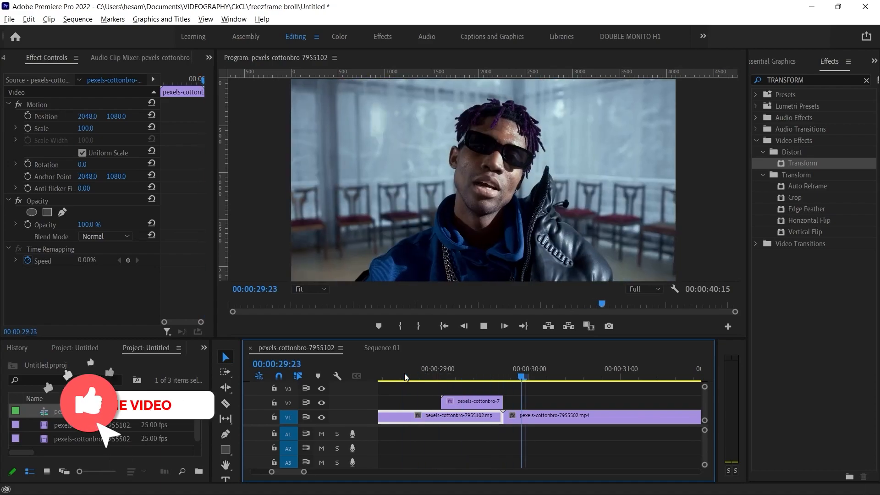